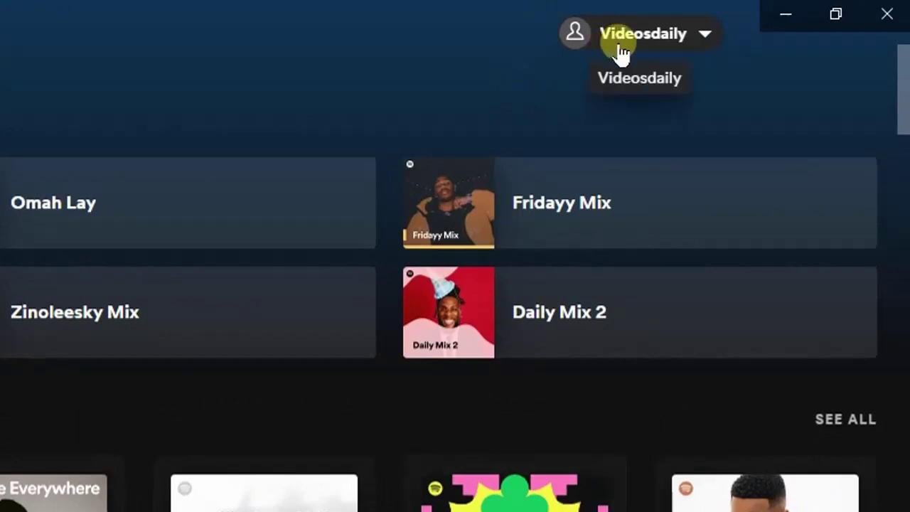
# - Open the account page from the Spotify profile, go through the profile details in the account overview and start editing the profile
pyautogui.click(619, 46)
pyautogui.click(532, 89)
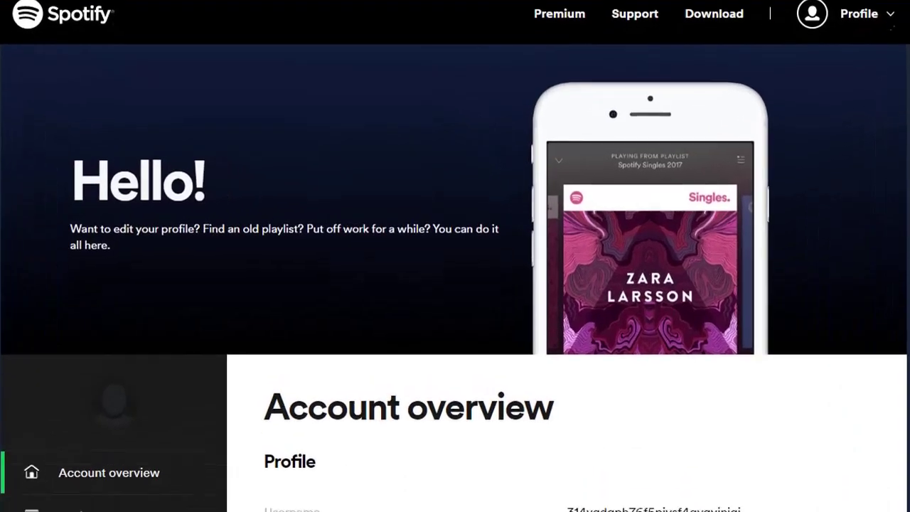
pyautogui.scroll(-3, 455, 284)
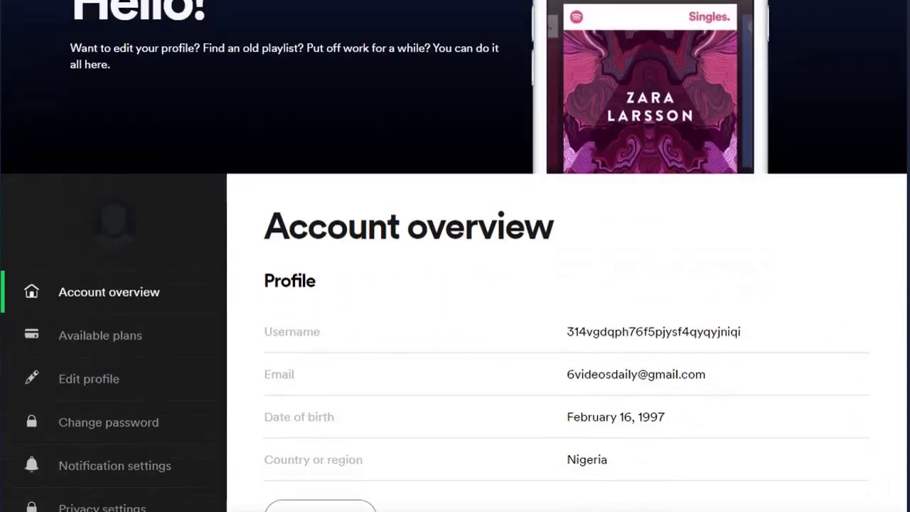
pyautogui.scroll(-1, 455, 284)
pyautogui.scroll(-1, 455, 284)
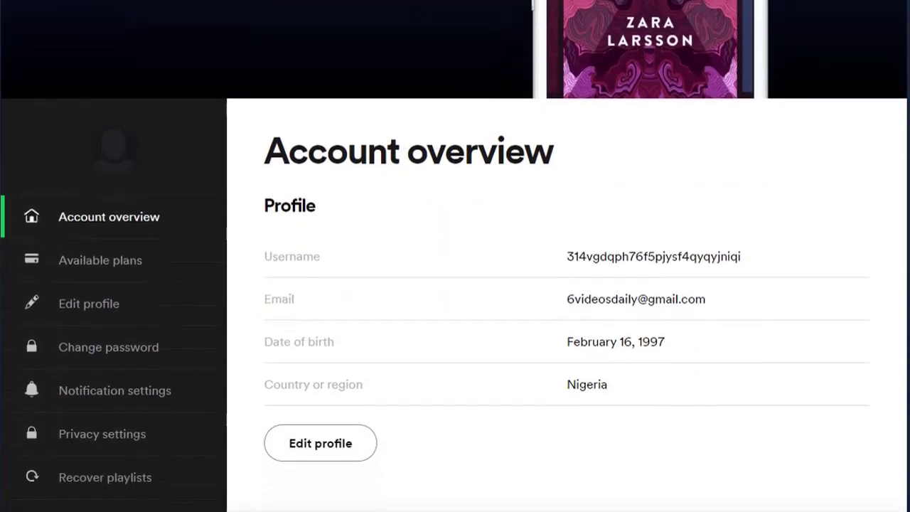
pyautogui.scroll(-3, 455, 284)
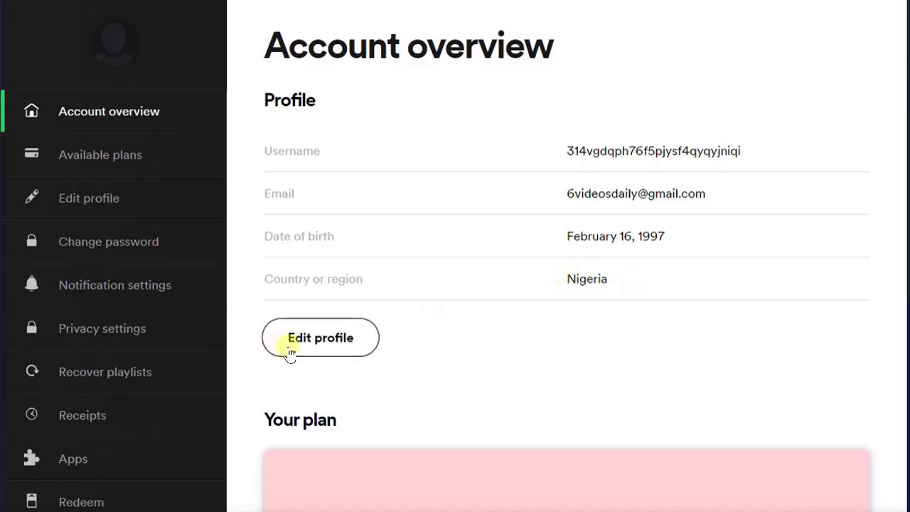
pyautogui.click(316, 349)
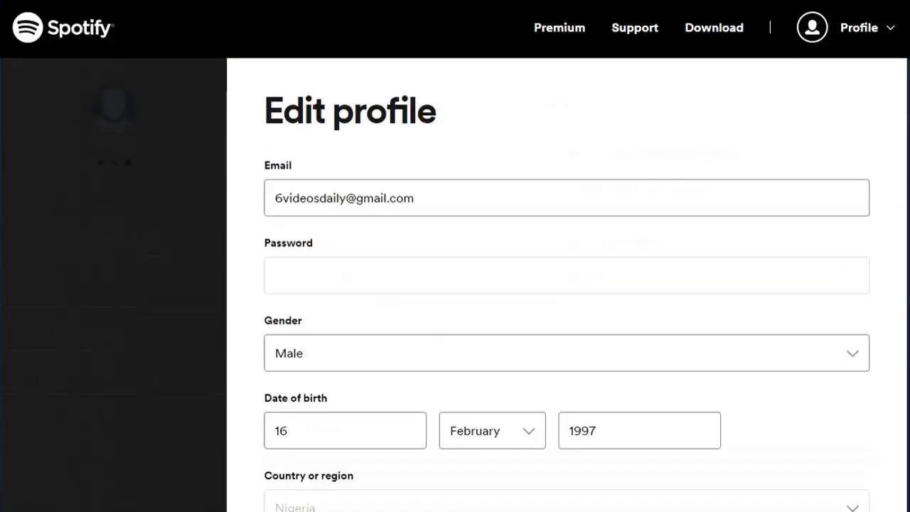
# - Open the help article about changing the country or region and read its instructions for accounts with and without Premium
pyautogui.scroll(-2, 568, 285)
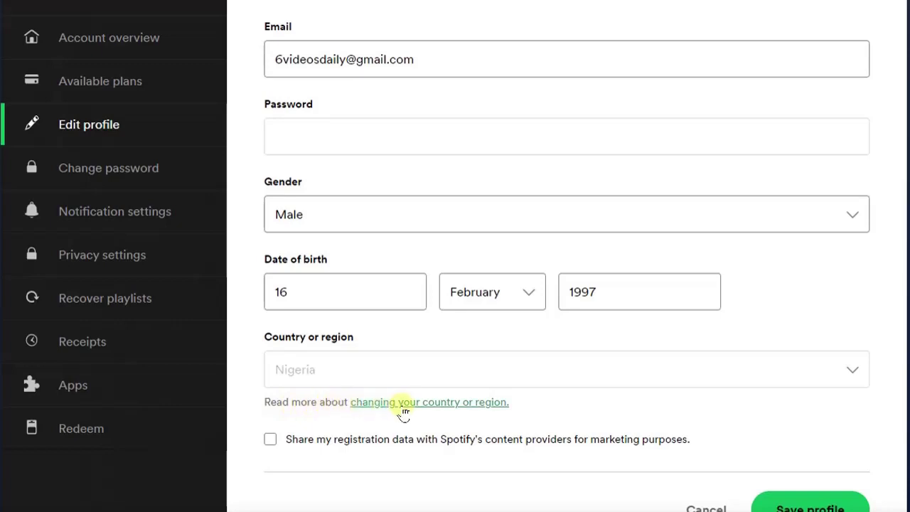
pyautogui.click(482, 402)
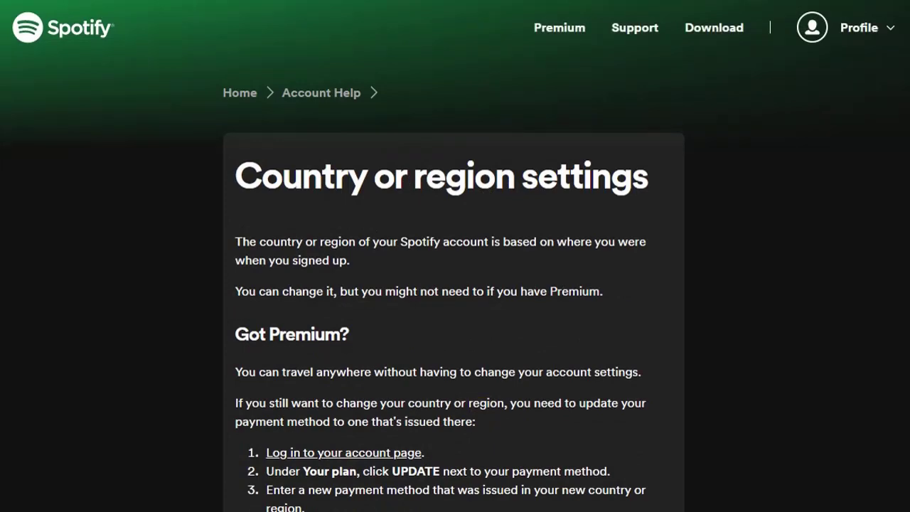
pyautogui.scroll(-2, 455, 285)
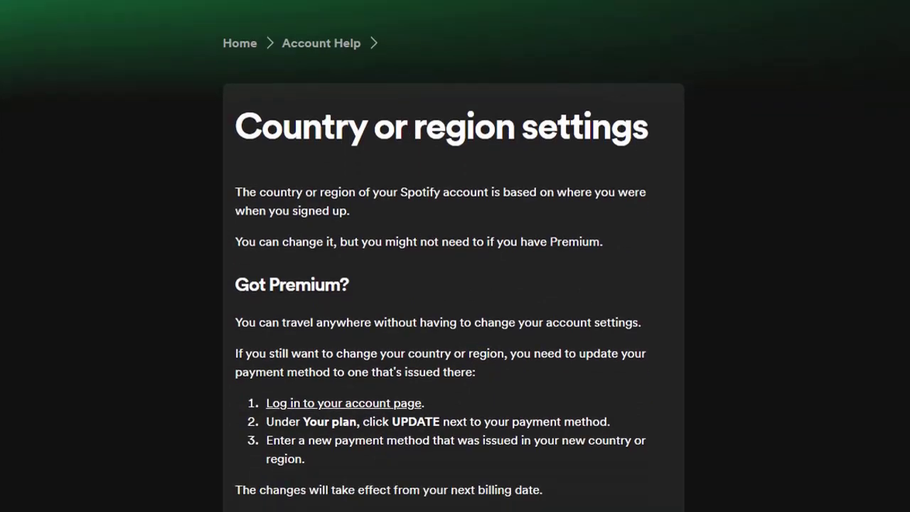
pyautogui.scroll(-4, 455, 284)
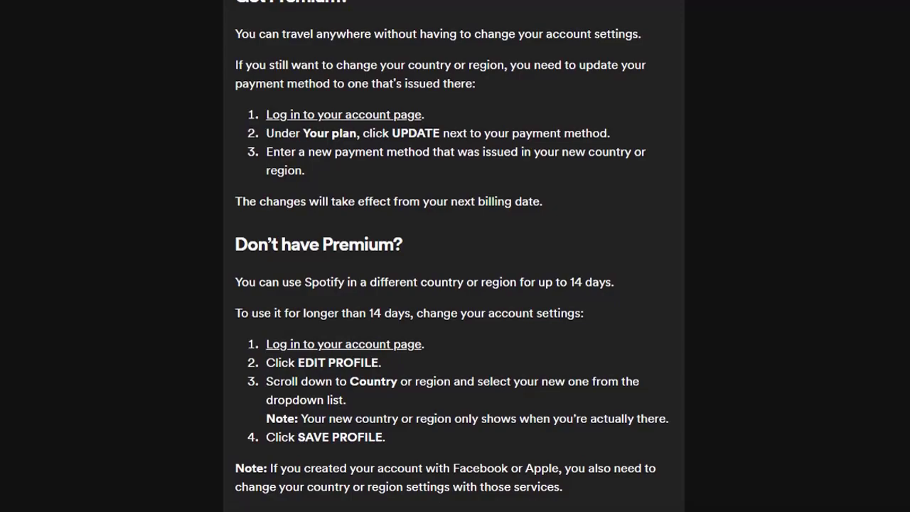
pyautogui.scroll(2, 455, 256)
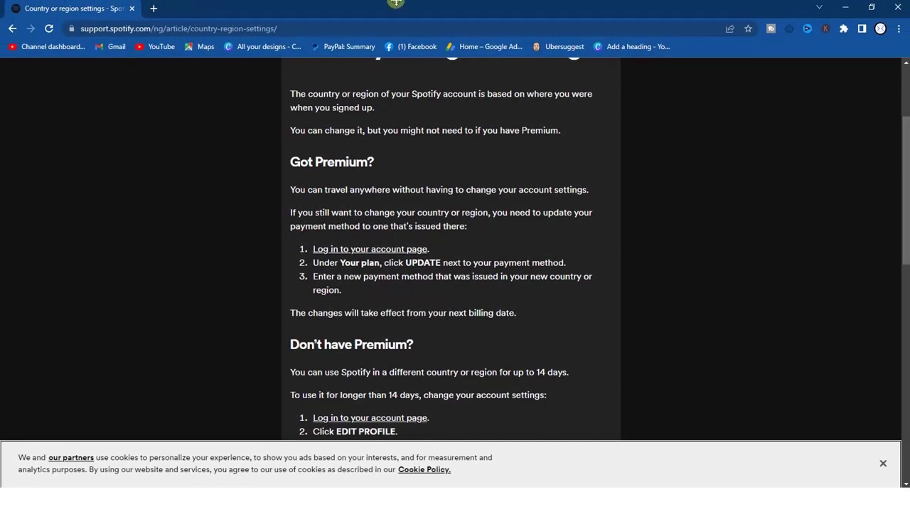
# - Return from the help article to the account pages, open the available plans and browse them as far as Premium Student
pyautogui.click(11, 29)
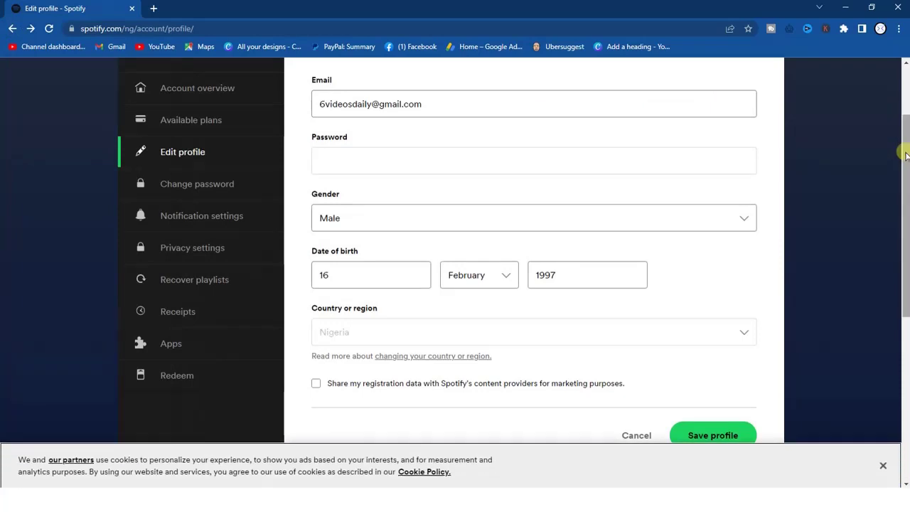
pyautogui.scroll(2, 907, 153)
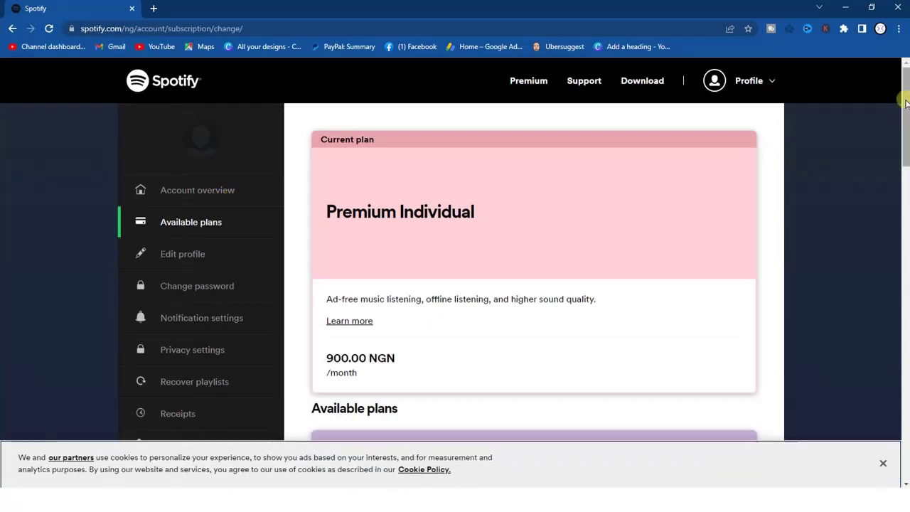
pyautogui.moveTo(905, 103); pyautogui.dragTo(904, 102)
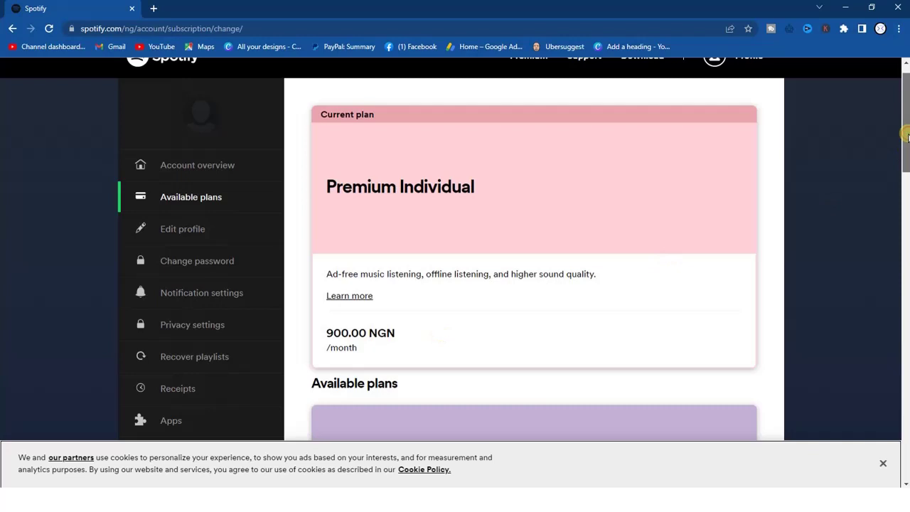
pyautogui.moveTo(906, 135); pyautogui.dragTo(905, 174)
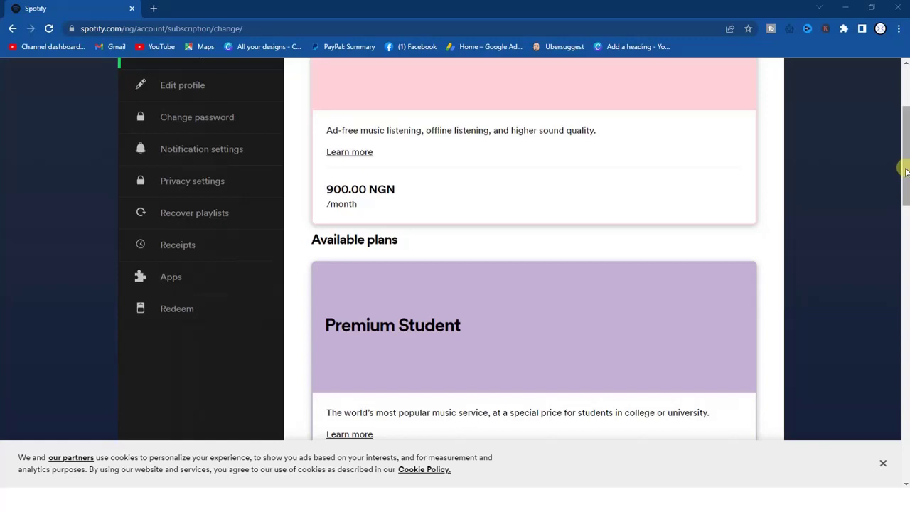
pyautogui.moveTo(905, 168); pyautogui.dragTo(901, 198)
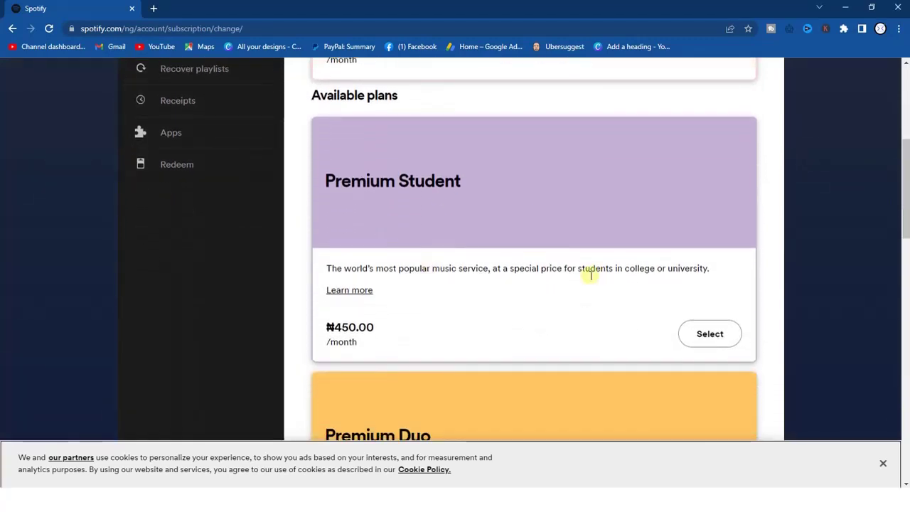
# - Select the Premium Student plan to view its student verification page, and return to the available plans
pyautogui.click(722, 341)
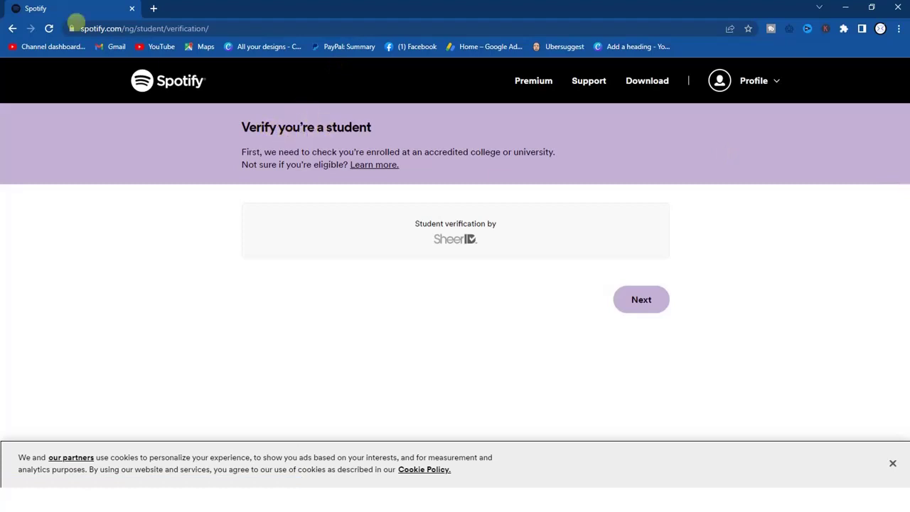
pyautogui.click(10, 28)
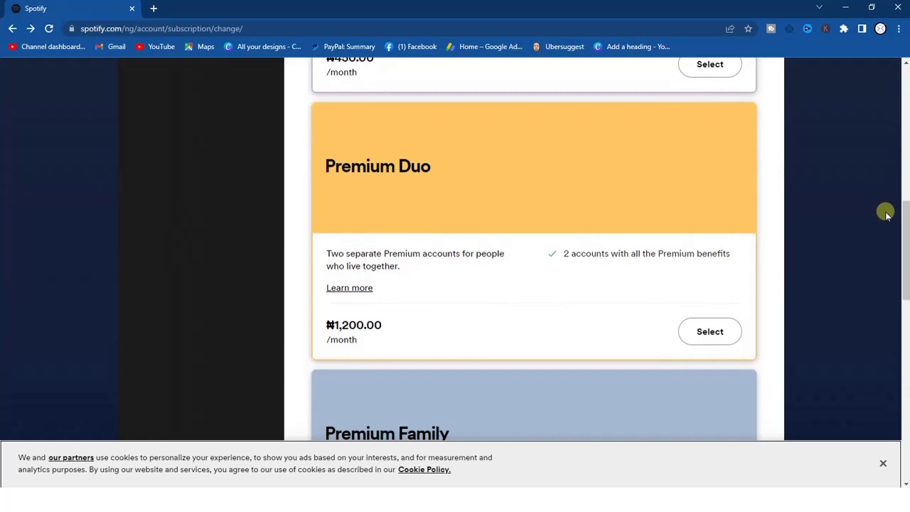
# - Select the Premium Duo plan and review the start date, charges and payment terms of the plan change
pyautogui.click(703, 334)
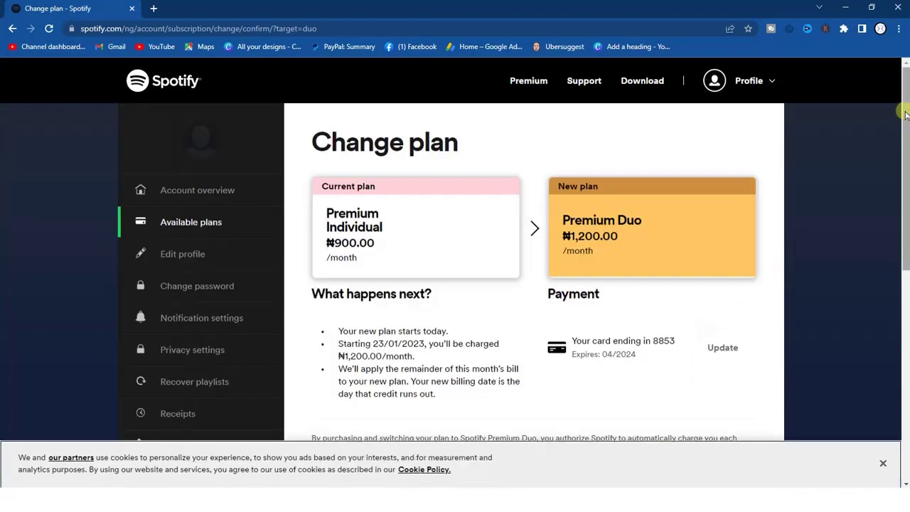
pyautogui.moveTo(902, 106); pyautogui.dragTo(888, 242)
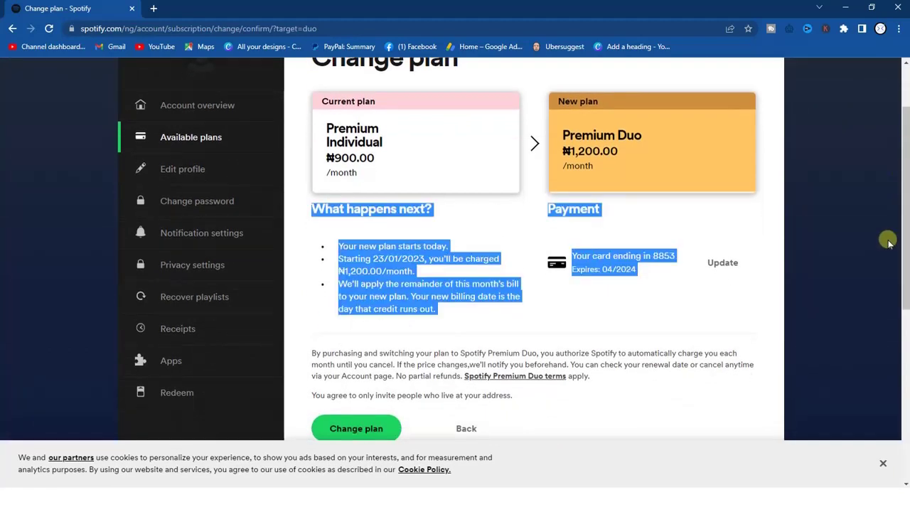
pyautogui.click(567, 418)
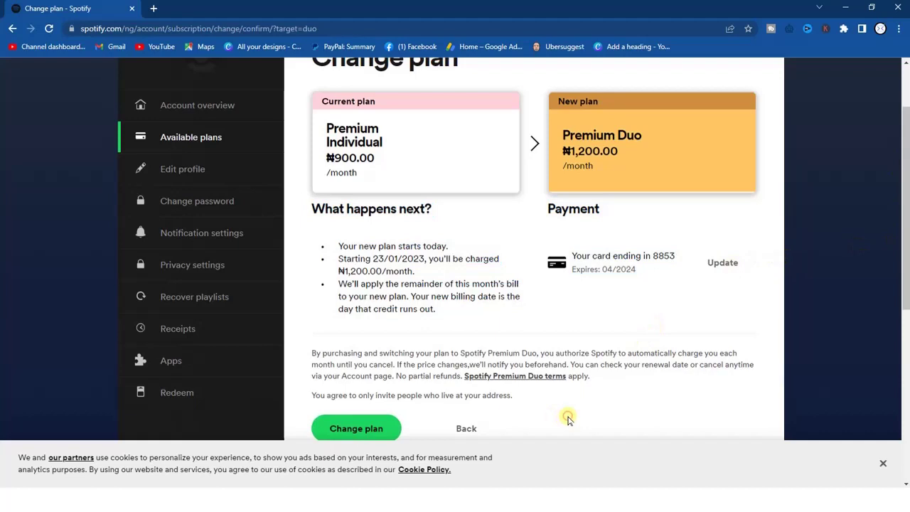
# - Open the form for changing the subscription's payment details and go to its card number field
pyautogui.click(353, 432)
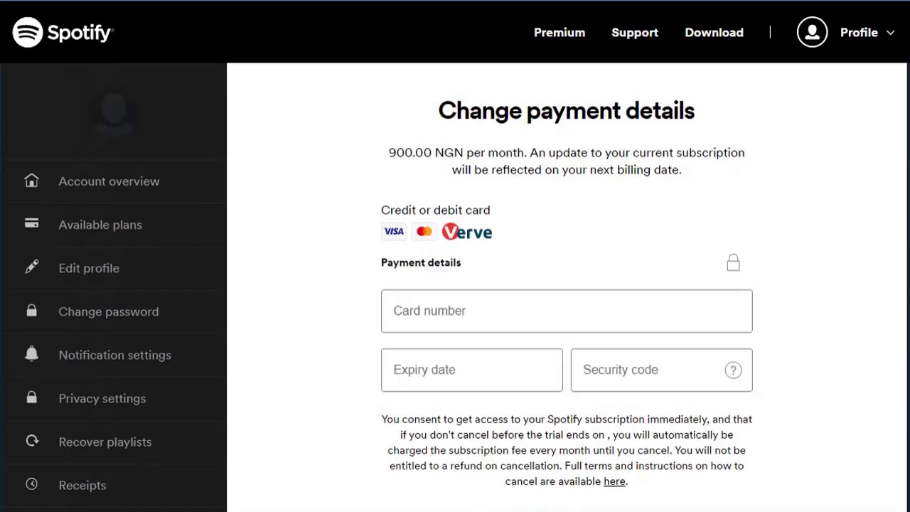
pyautogui.scroll(-1, 455, 260)
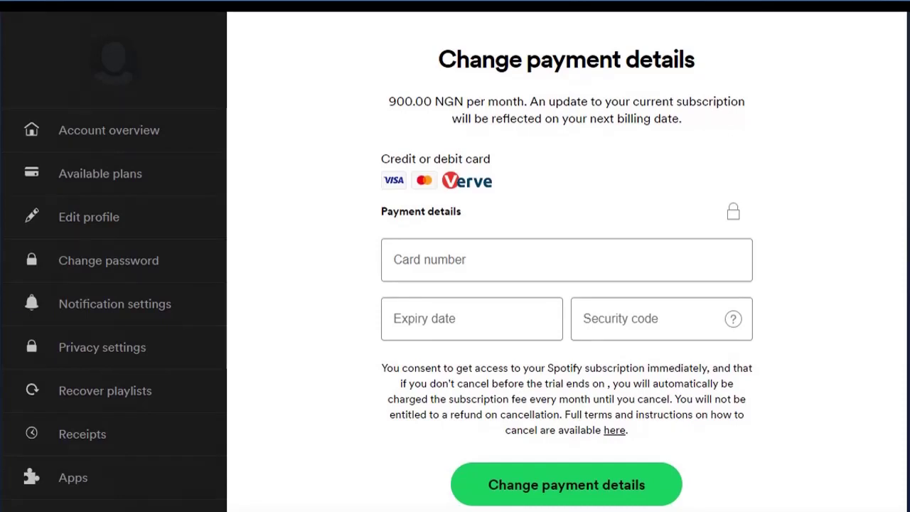
pyautogui.scroll(-2, 455, 256)
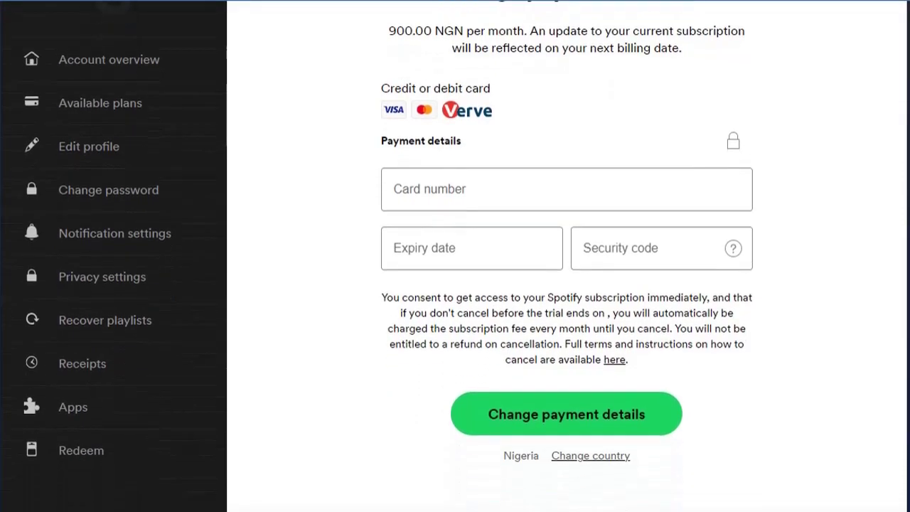
pyautogui.click(430, 151)
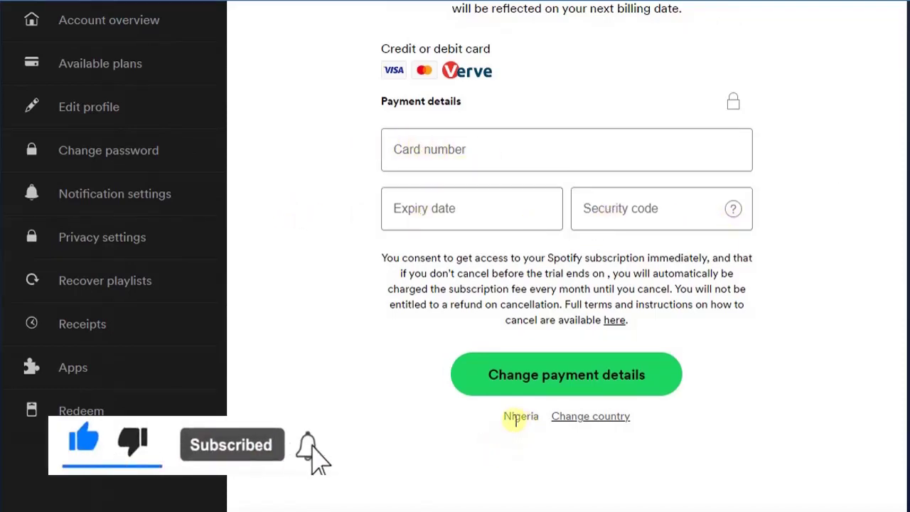
# - Open the country list for the payment details, look through the countries and choose Nigeria
pyautogui.click(592, 417)
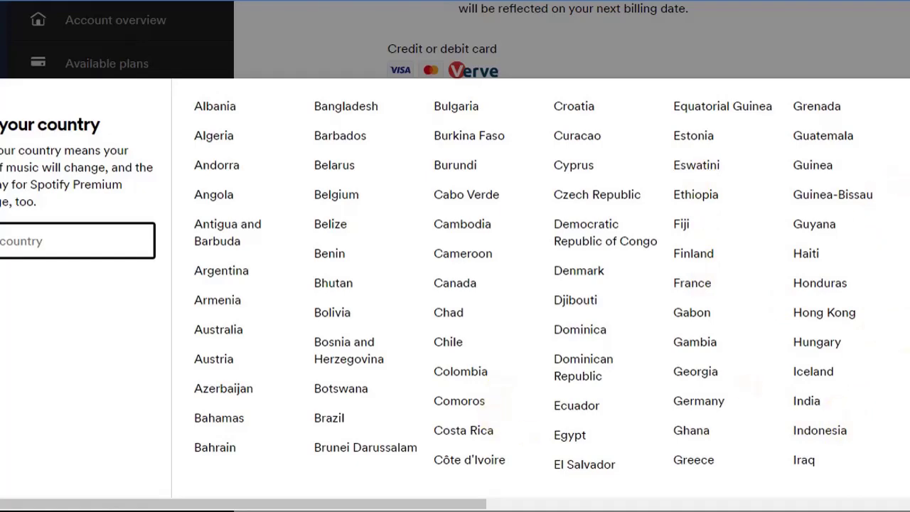
pyautogui.hscroll(5, 455, 295)
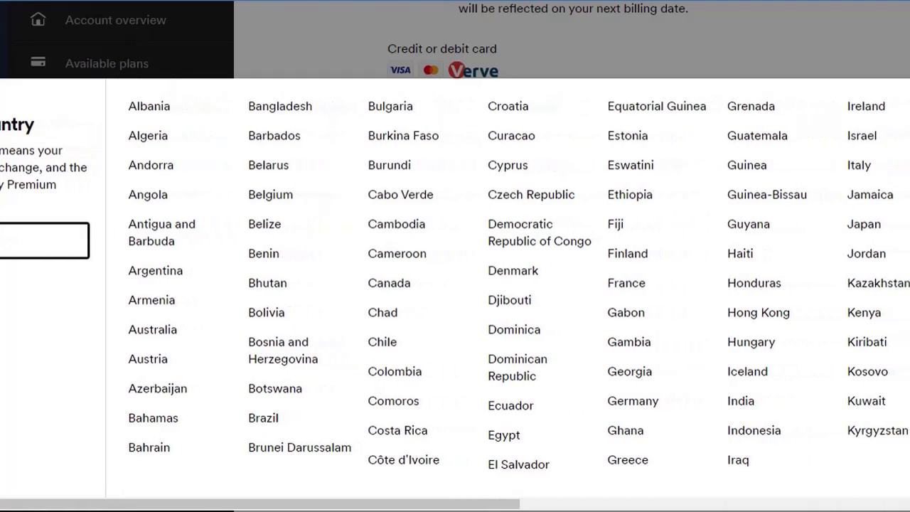
pyautogui.hscroll(15, 455, 294)
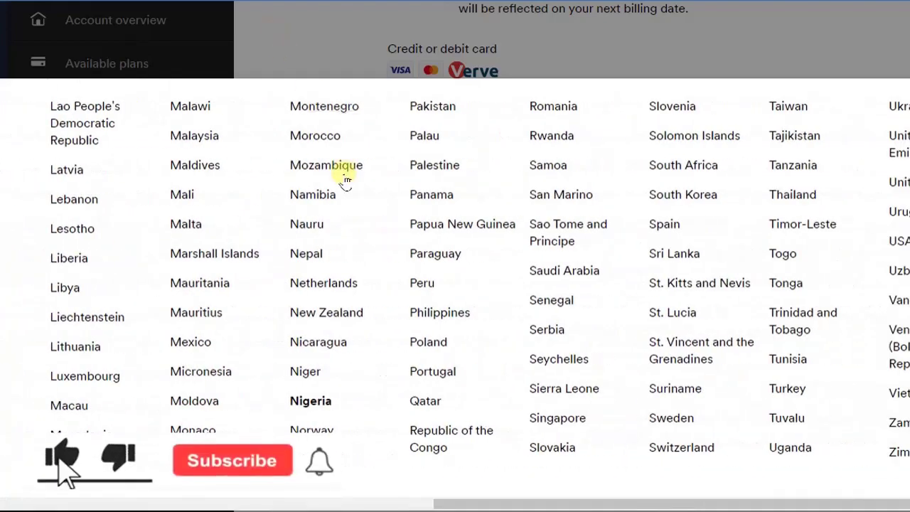
pyautogui.click(305, 370)
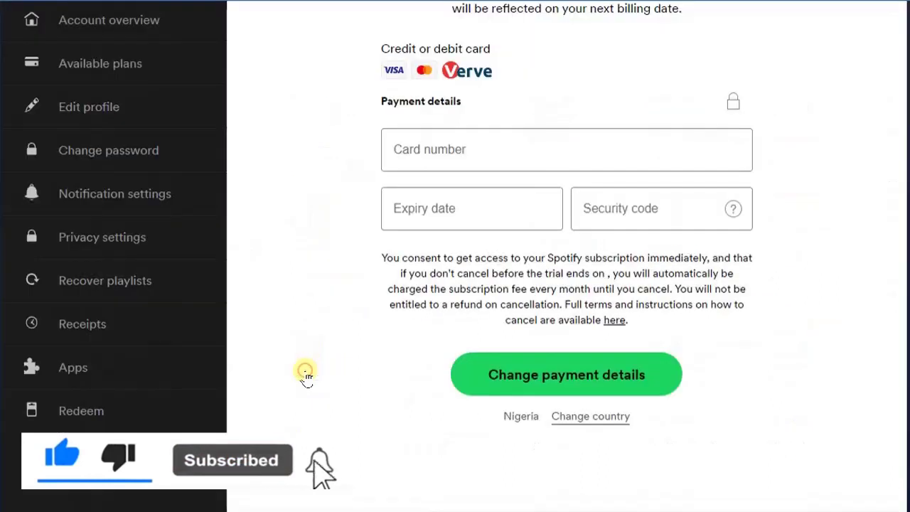